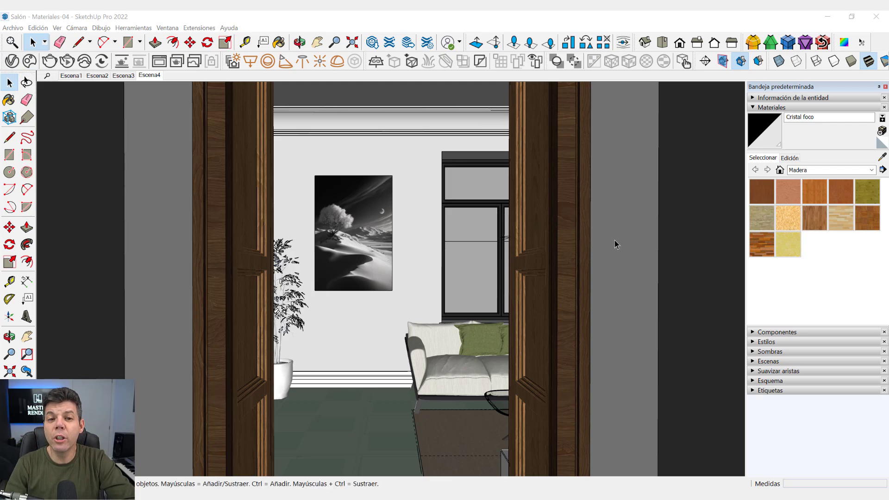
# Step: Enable Depth of Field in the V-Ray Asset Editor's camera settings and expand its parameters
pyautogui.click(11, 61)
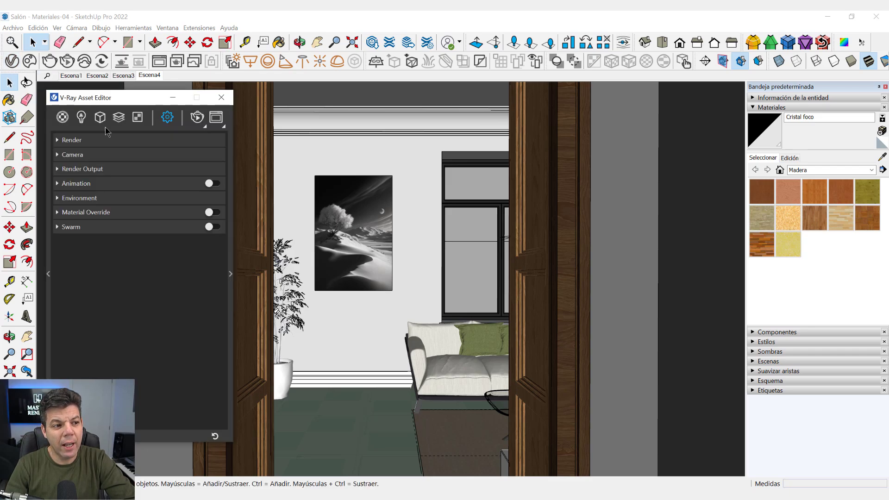
pyautogui.click(98, 155)
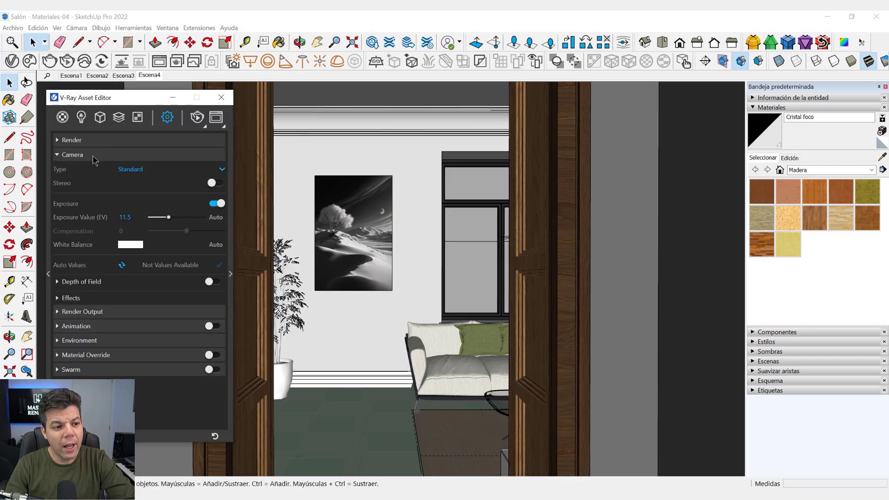
pyautogui.moveTo(110, 99); pyautogui.dragTo(111, 42)
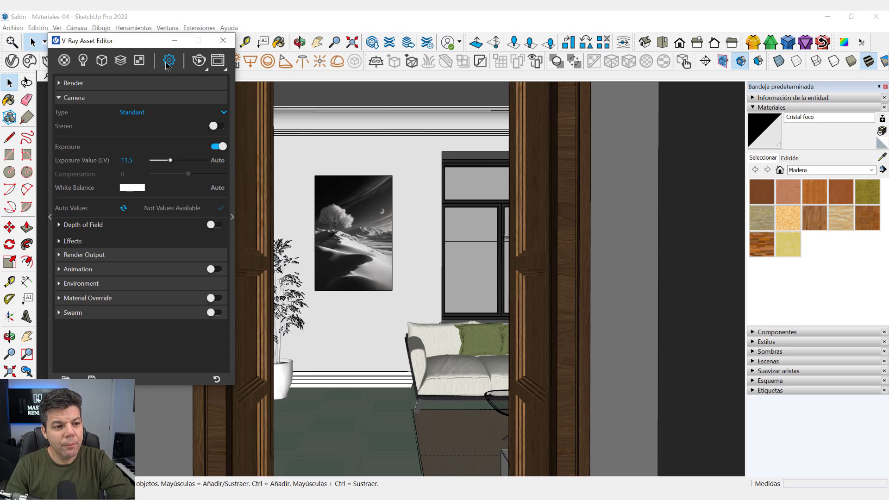
pyautogui.click(137, 99)
pyautogui.click(137, 100)
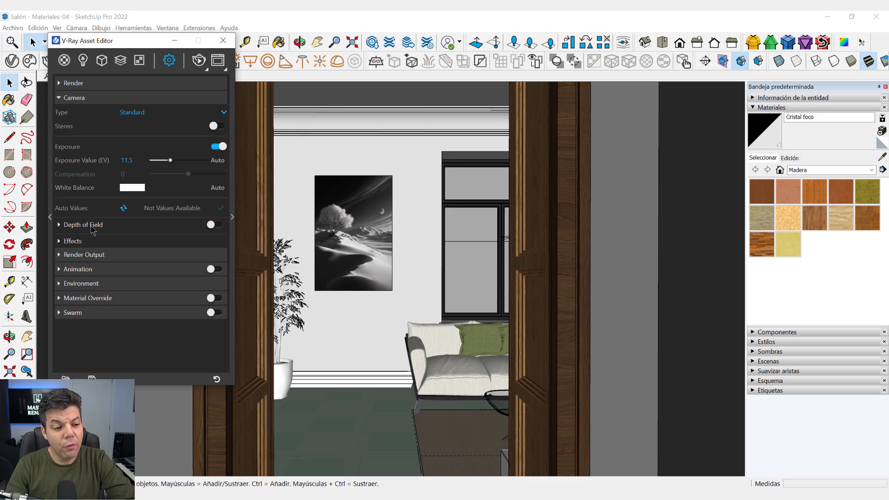
pyautogui.click(213, 227)
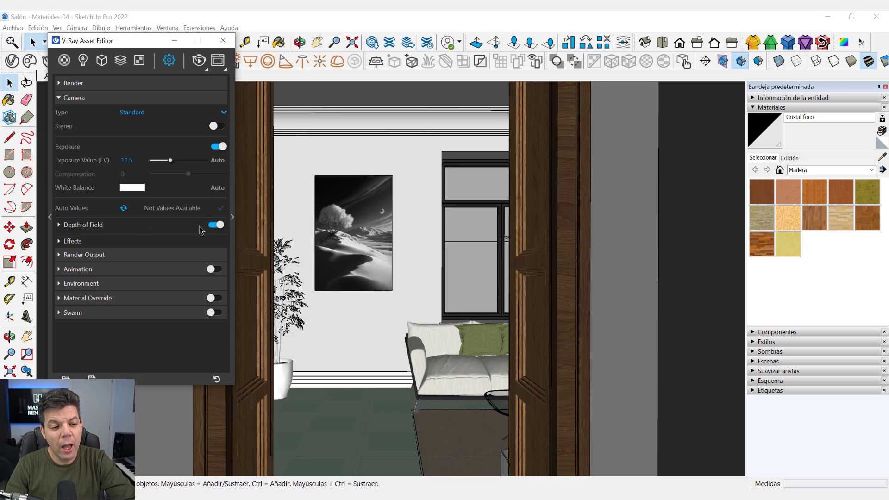
pyautogui.click(155, 230)
pyautogui.click(153, 230)
pyautogui.click(151, 230)
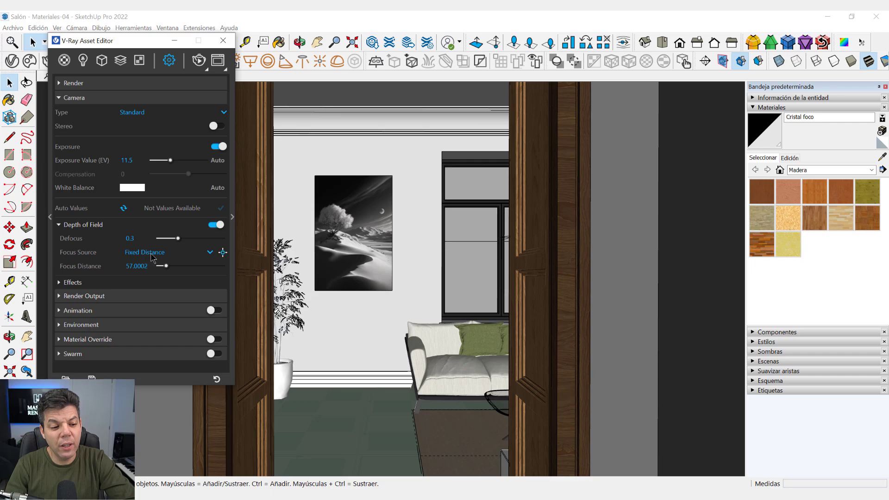
# Step: Pick the depth-of-field focus distance on the wall picture, followed by the door on the opposite side of the opening
pyautogui.click(224, 253)
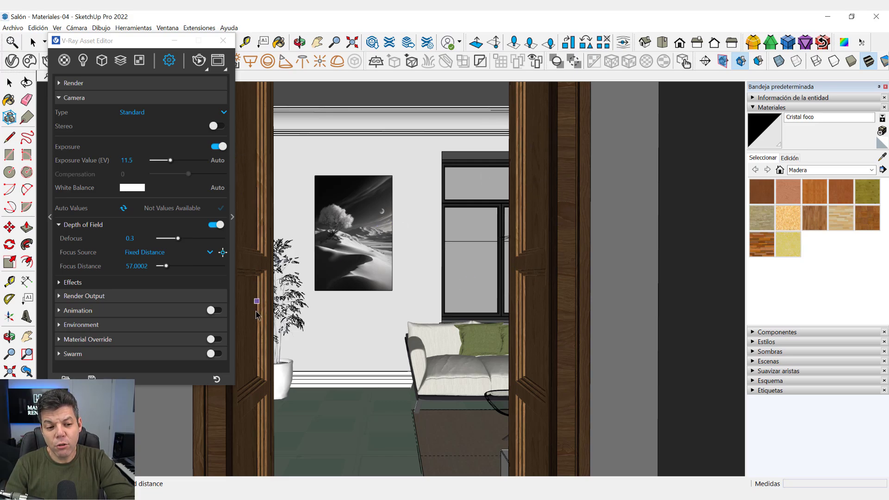
pyautogui.click(387, 224)
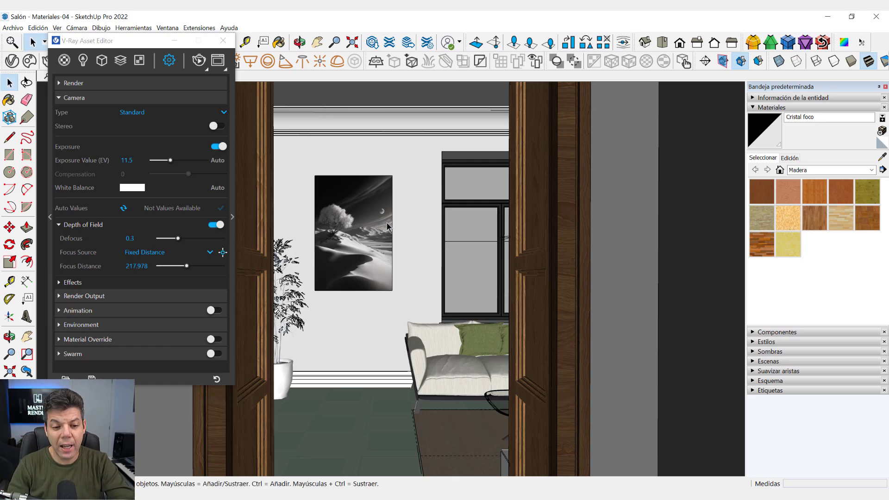
pyautogui.click(150, 267)
pyautogui.click(151, 268)
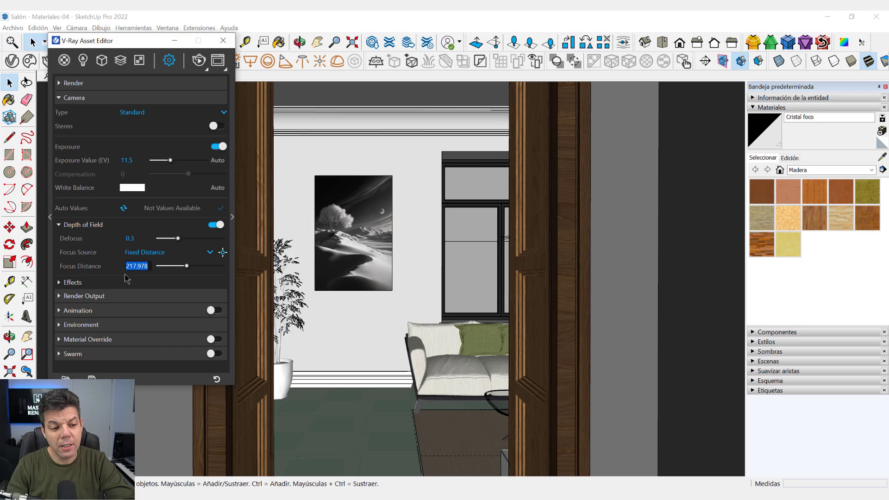
pyautogui.click(223, 253)
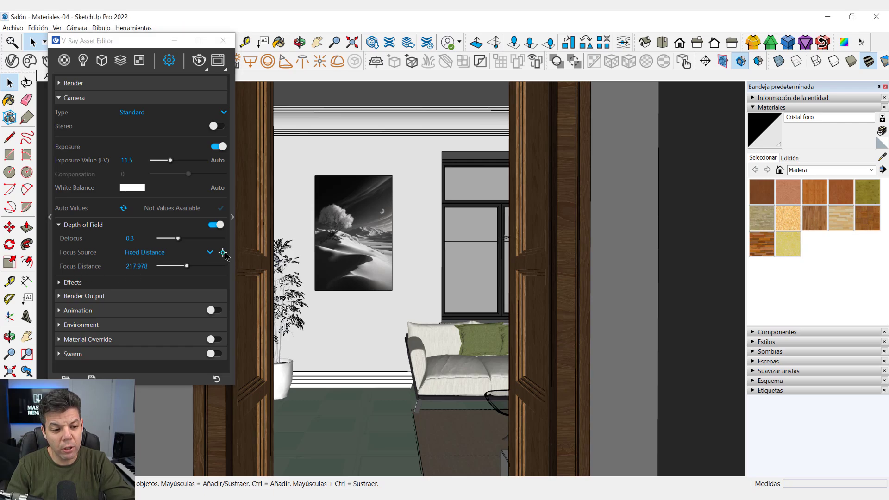
pyautogui.click(570, 258)
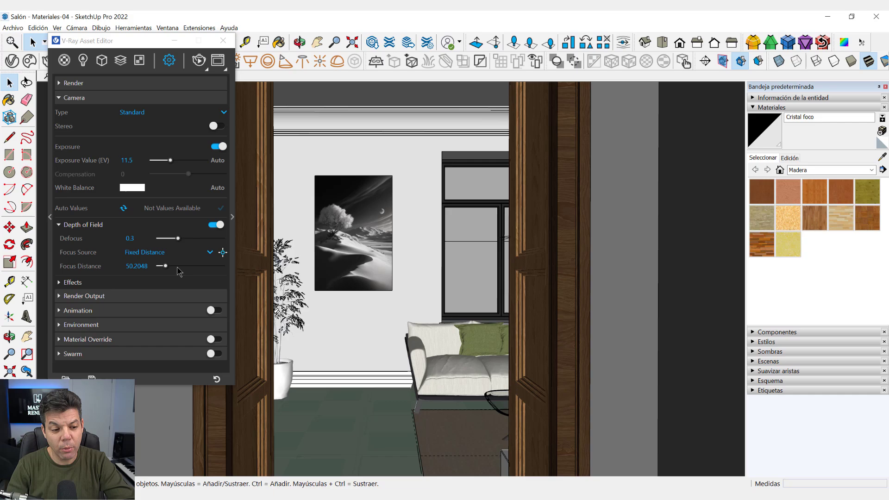
# Step: Pick the wall picture as the depth-of-field focus point and set Defocus to 0.5
pyautogui.click(223, 252)
pyautogui.click(382, 237)
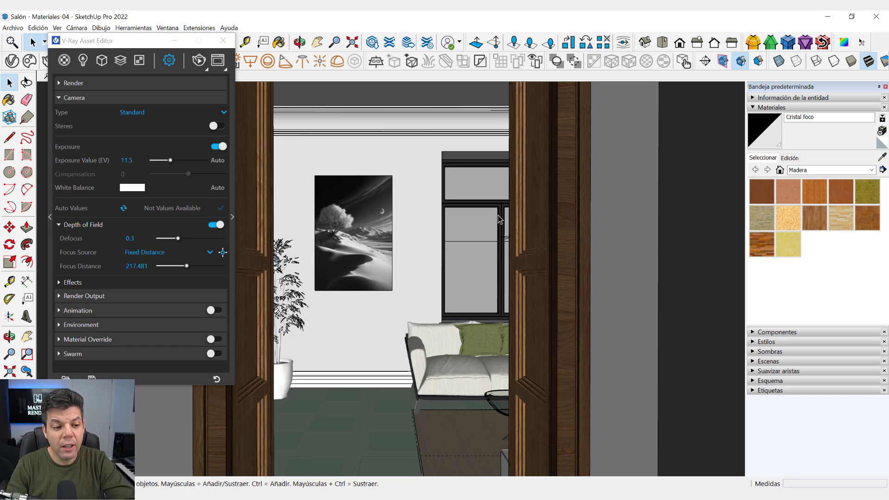
pyautogui.click(143, 238)
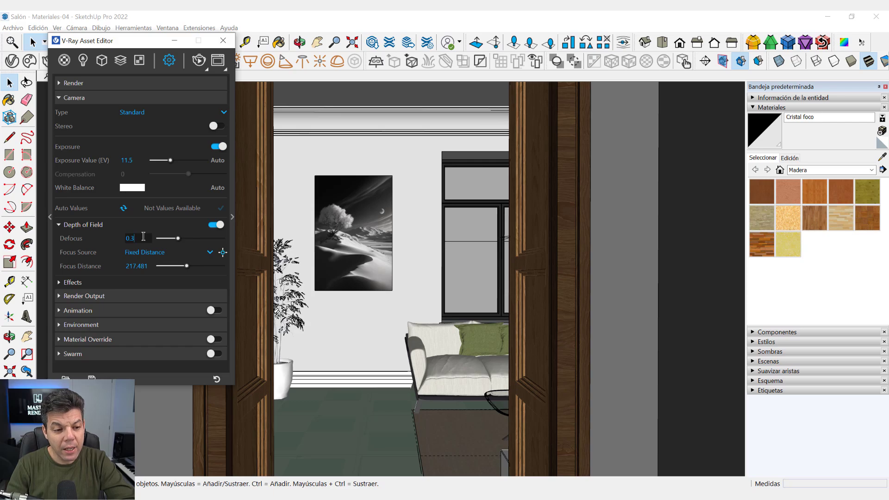
pyautogui.press('BackSpace')
pyautogui.press('BackSpace')
pyautogui.write('.')
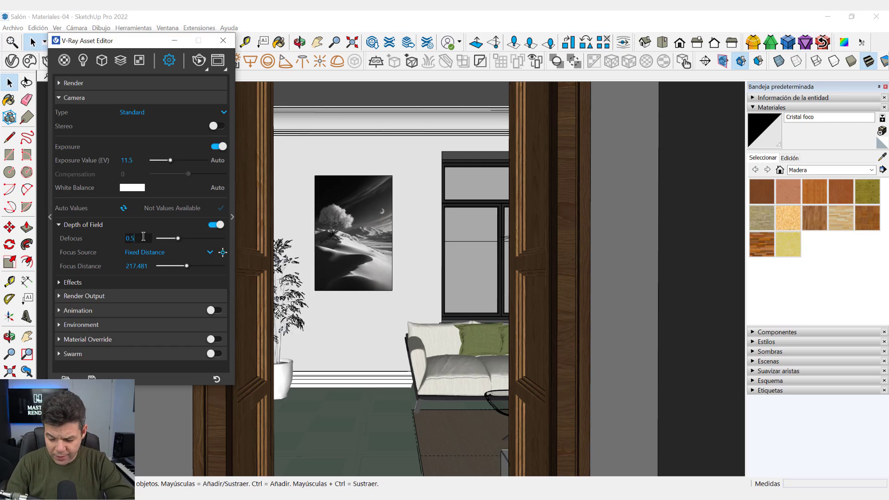
pyautogui.write('5')
pyautogui.press('Return')
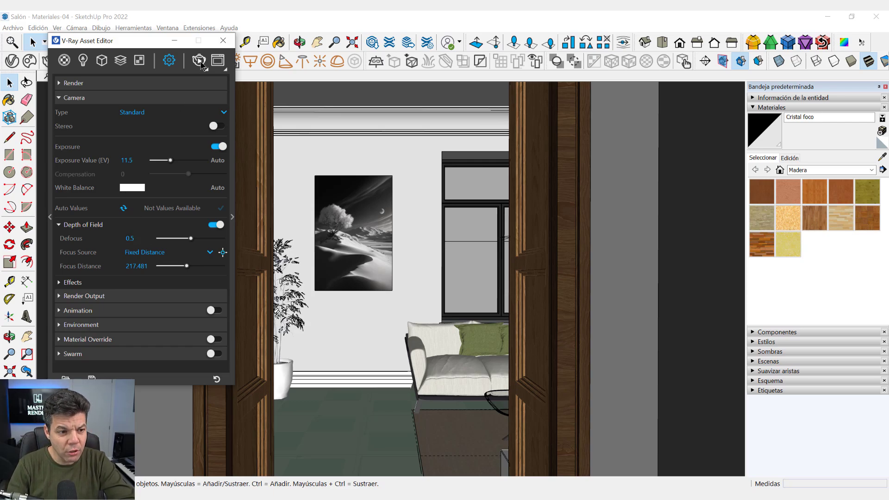
# Step: Render the scene with depth of field in a frame buffer placed clear of the Asset Editor, stopping once the blur is readable
pyautogui.click(163, 84)
pyautogui.click(206, 70)
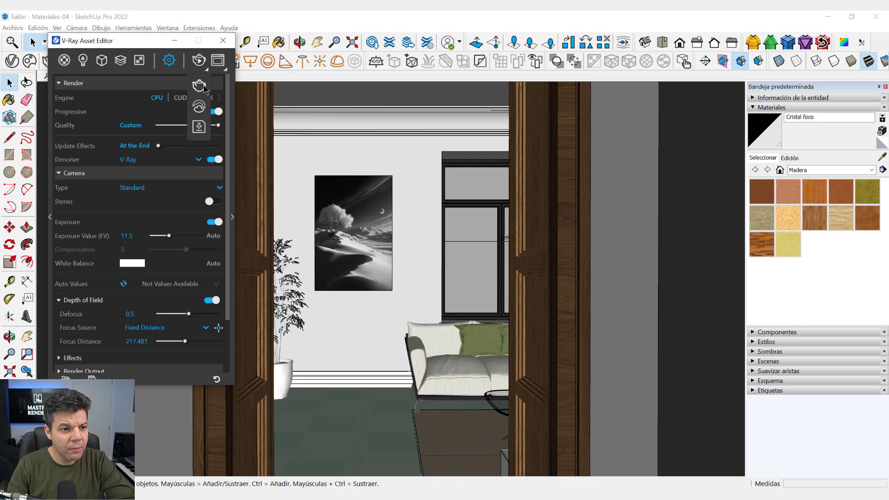
pyautogui.click(200, 93)
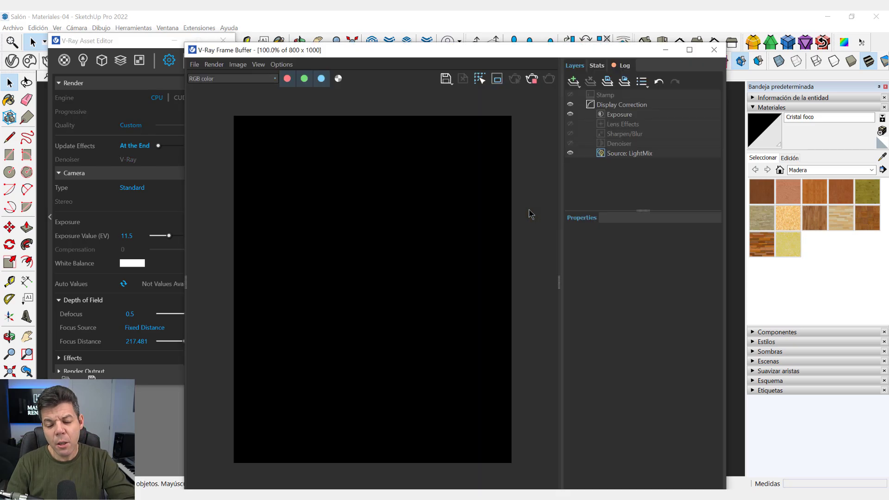
pyautogui.click(560, 280)
pyautogui.moveTo(344, 54)
pyautogui.mouseDown()
pyautogui.moveTo(516, 28)
pyautogui.moveTo(635, 25)
pyautogui.mouseUp()
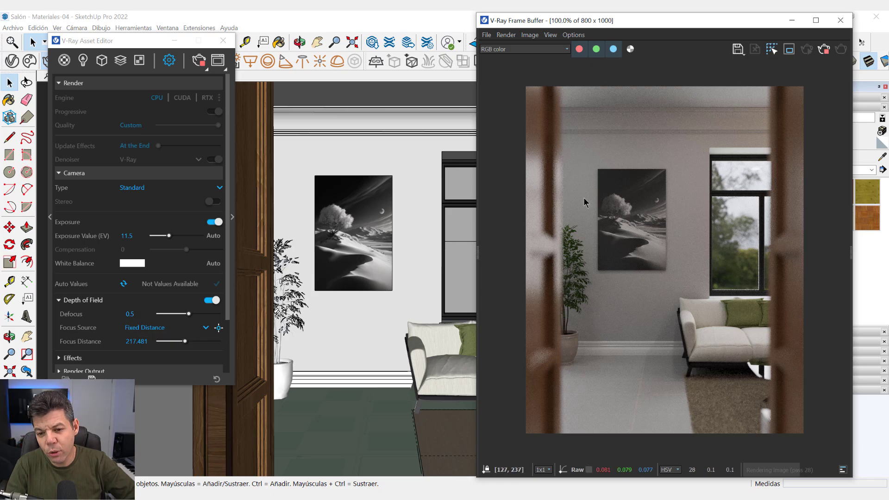
pyautogui.click(825, 49)
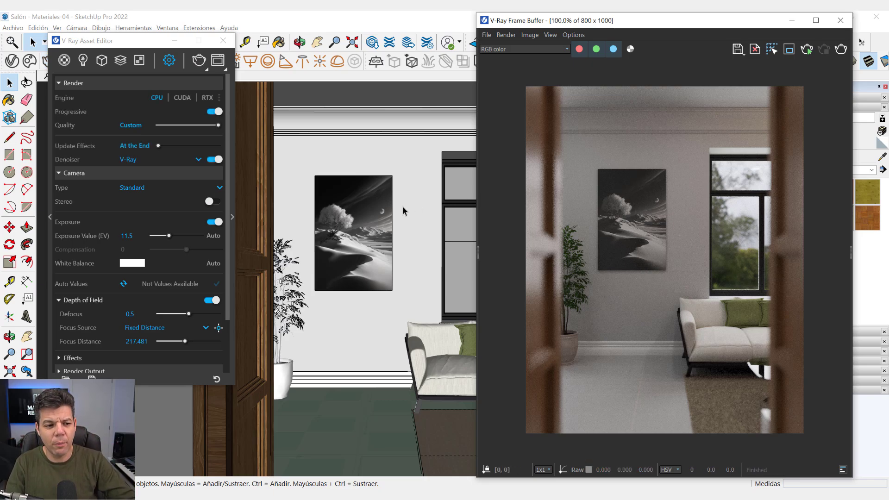
# Step: Turn off Depth of Field and render the scene again for comparison, stopping once the image is clear
pyautogui.click(211, 301)
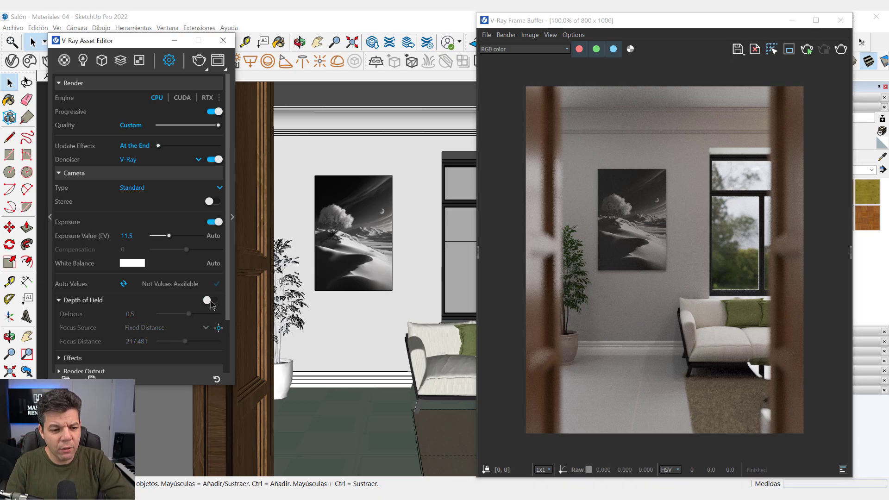
pyautogui.click(90, 301)
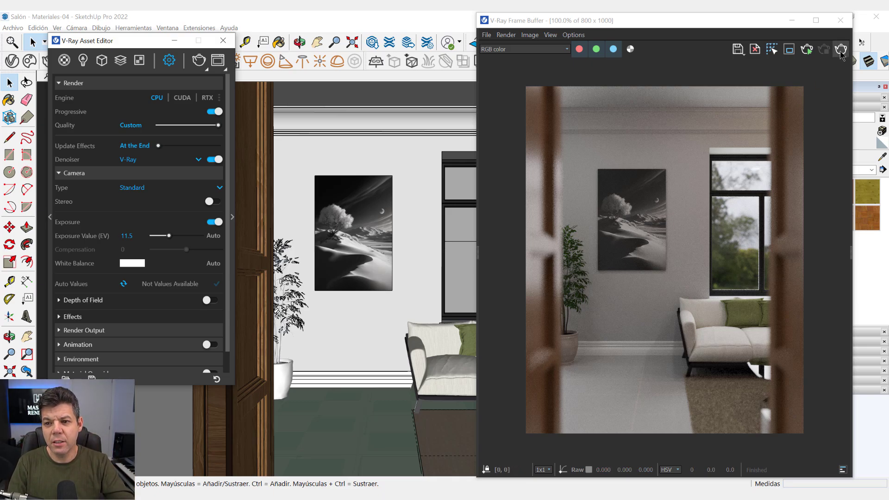
pyautogui.click(774, 196)
pyautogui.click(807, 49)
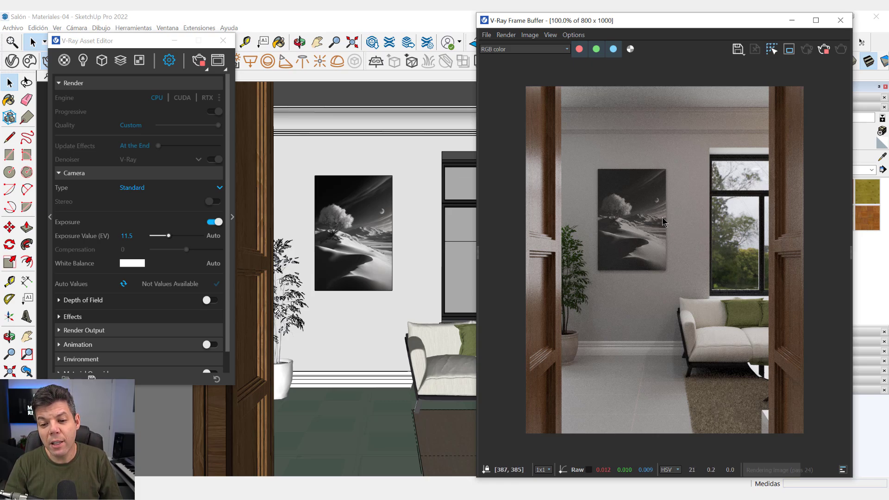
pyautogui.click(824, 51)
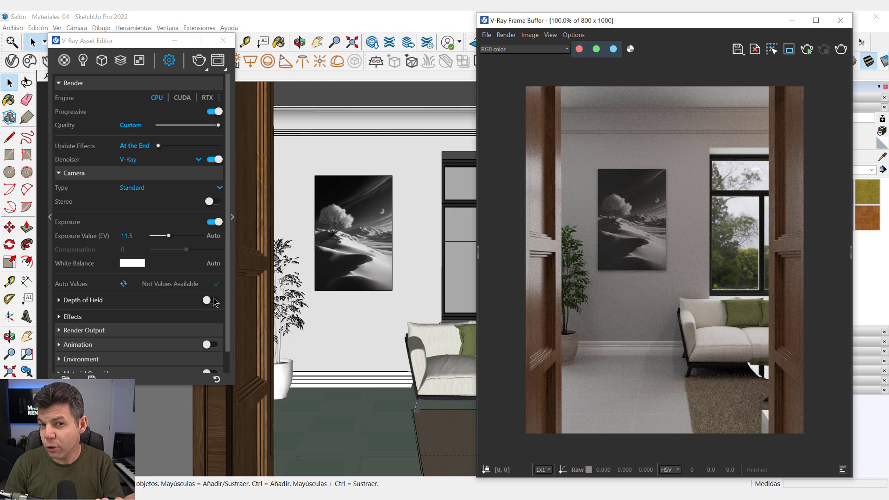
# Step: Set the camera's Vignetting effect to 2 and render the scene again, stopping once the image is clear
pyautogui.click(144, 85)
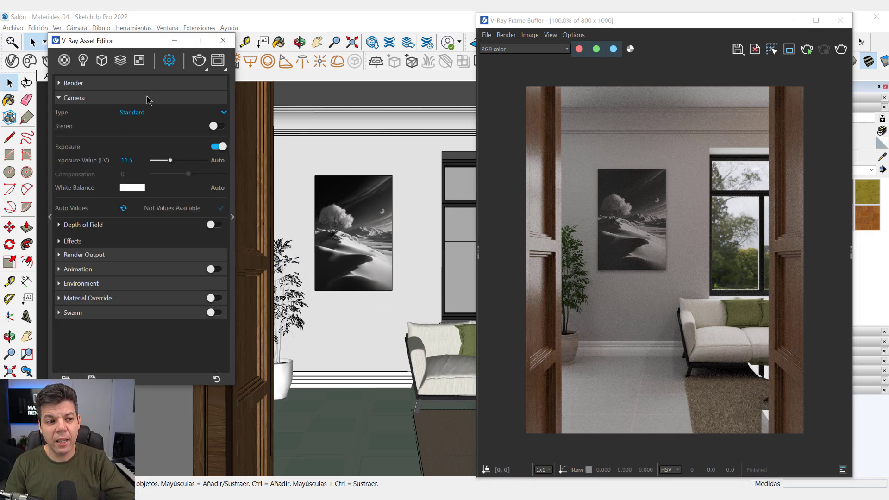
pyautogui.click(85, 240)
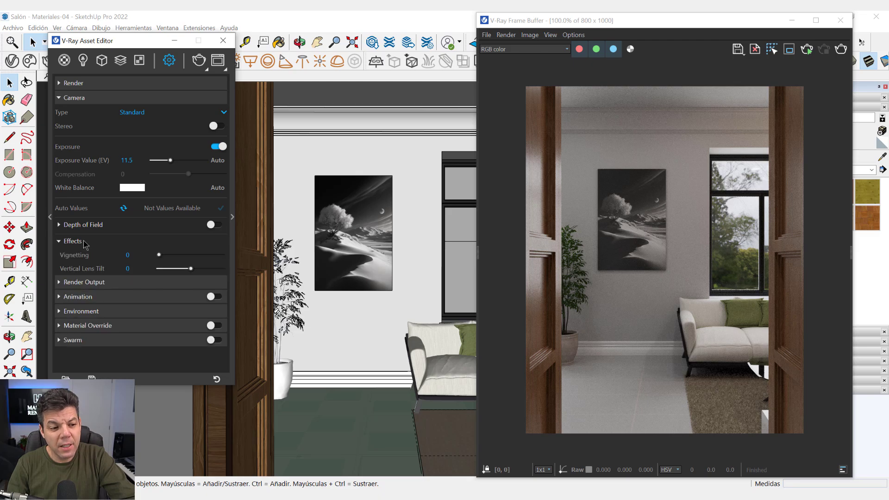
pyautogui.click(79, 98)
pyautogui.click(80, 98)
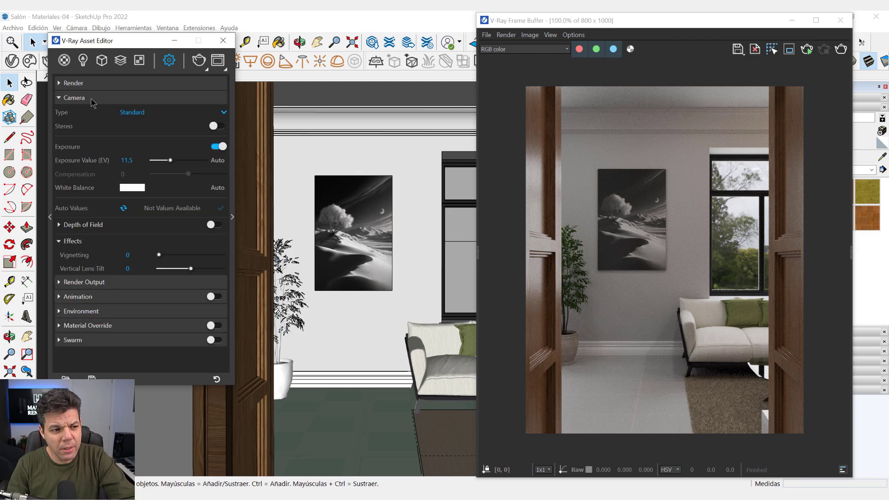
pyautogui.click(73, 242)
pyautogui.click(74, 241)
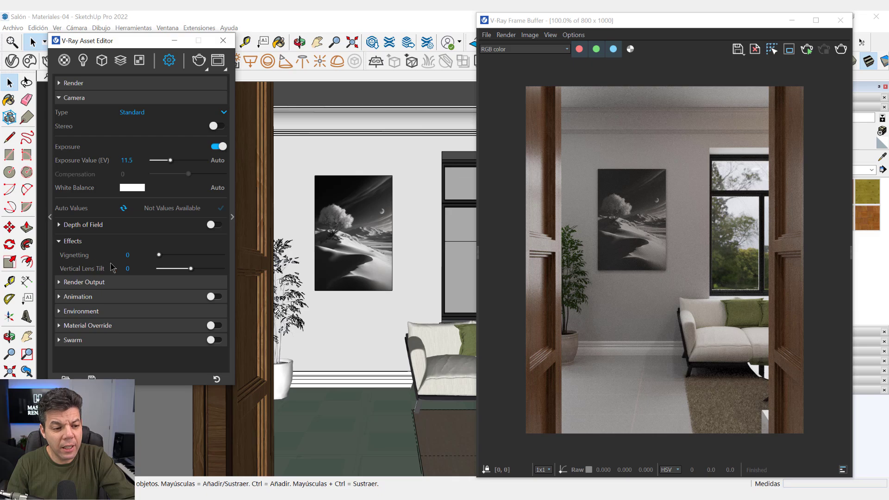
pyautogui.click(135, 257)
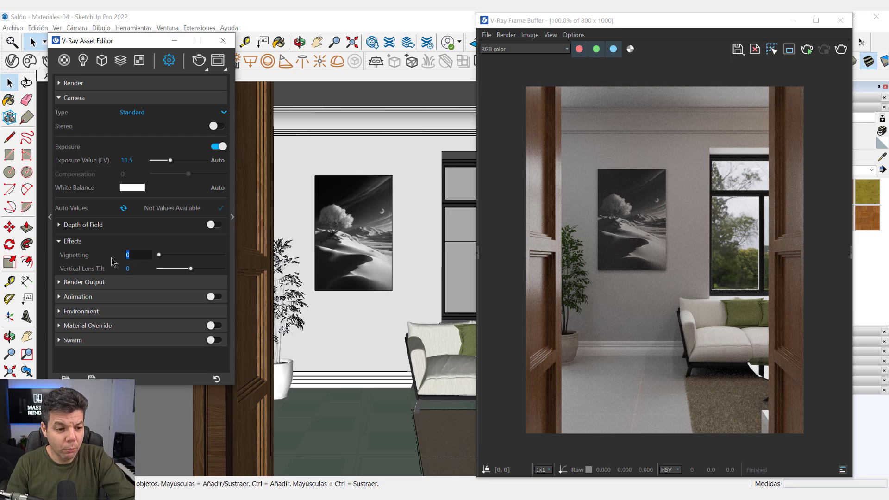
pyautogui.write('2')
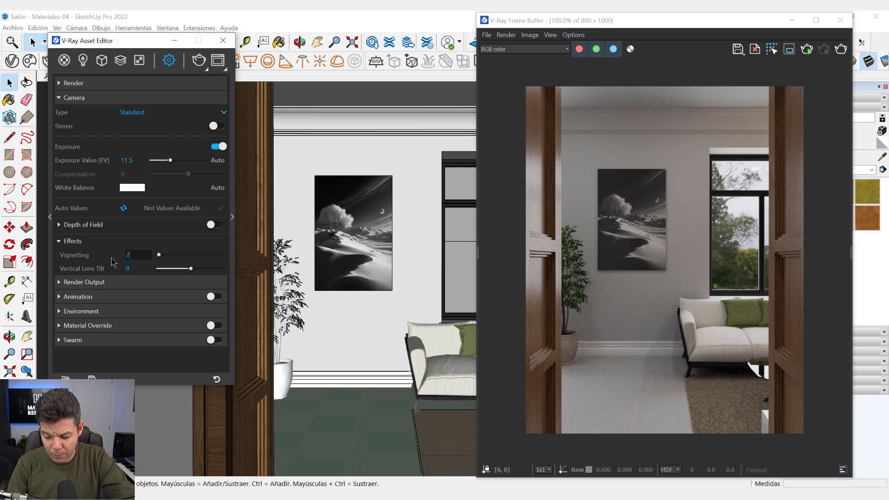
pyautogui.press('Return')
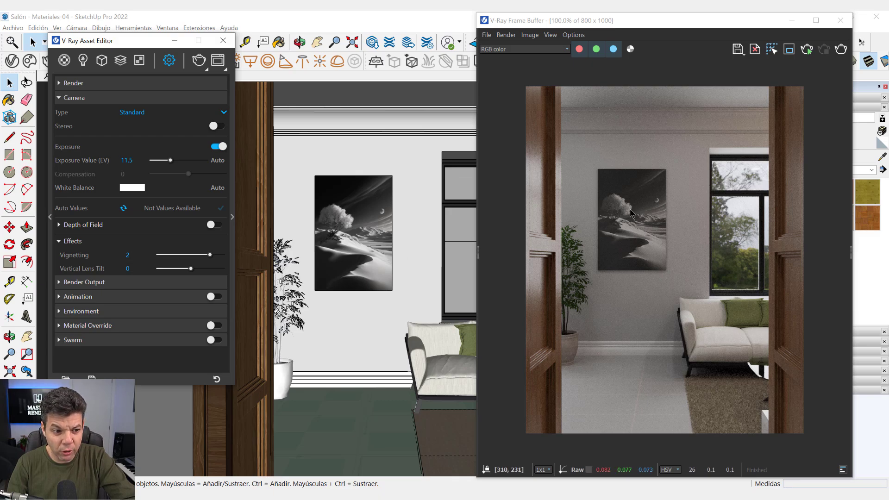
pyautogui.click(841, 52)
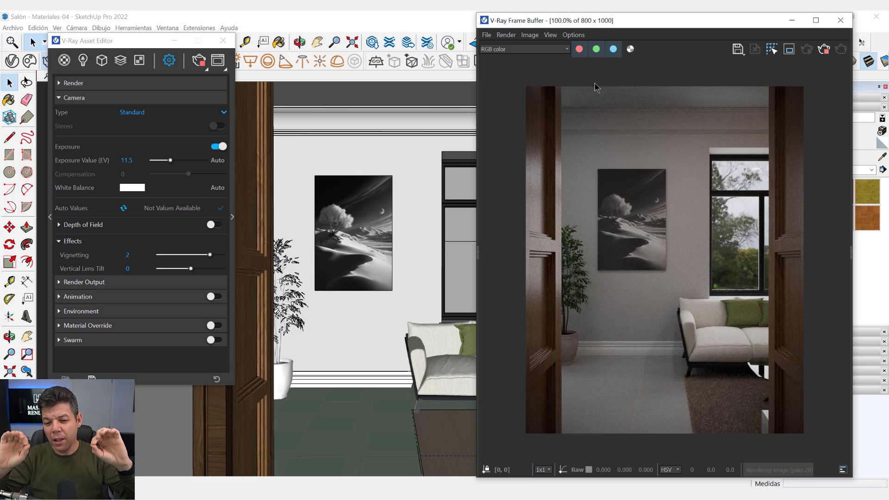
pyautogui.click(824, 48)
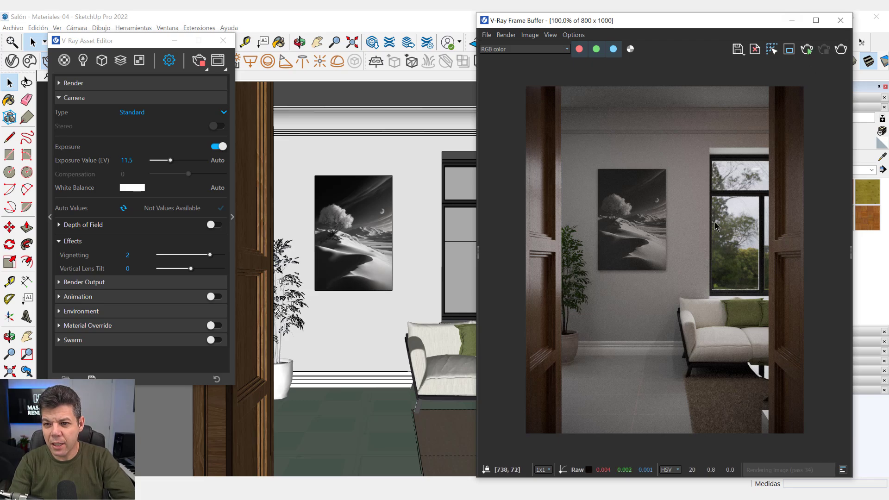
pyautogui.click(128, 255)
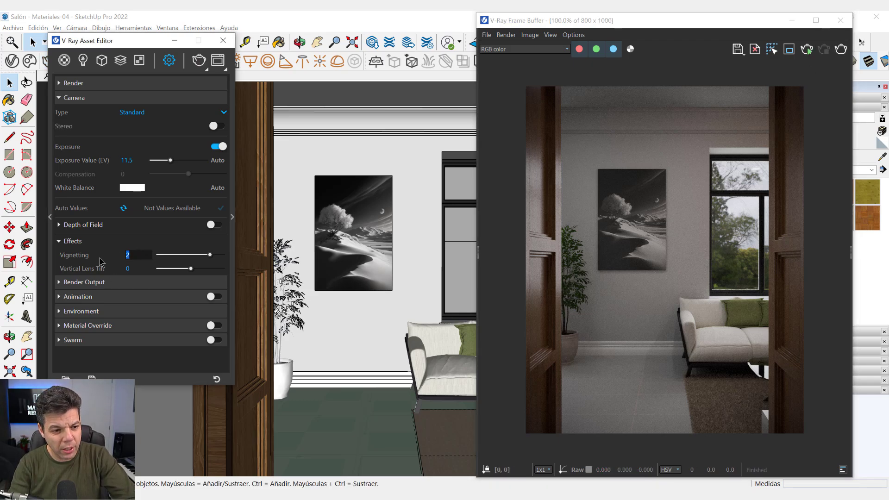
pyautogui.write('1')
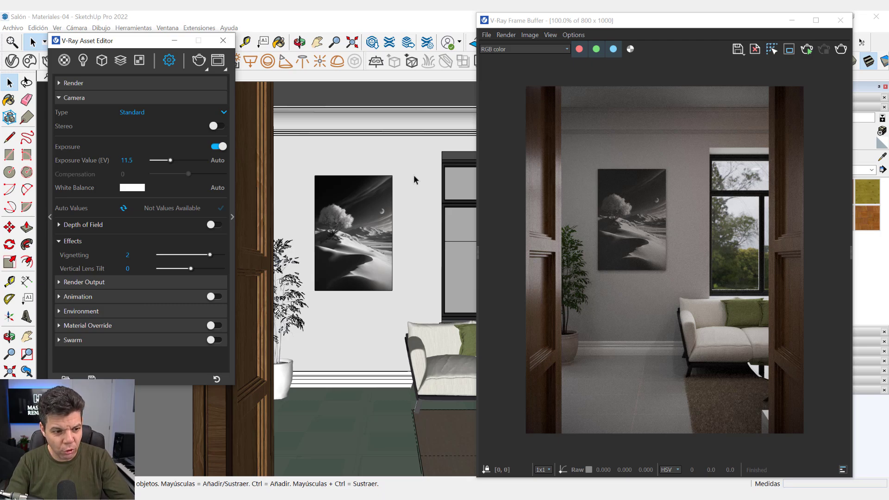
pyautogui.click(725, 206)
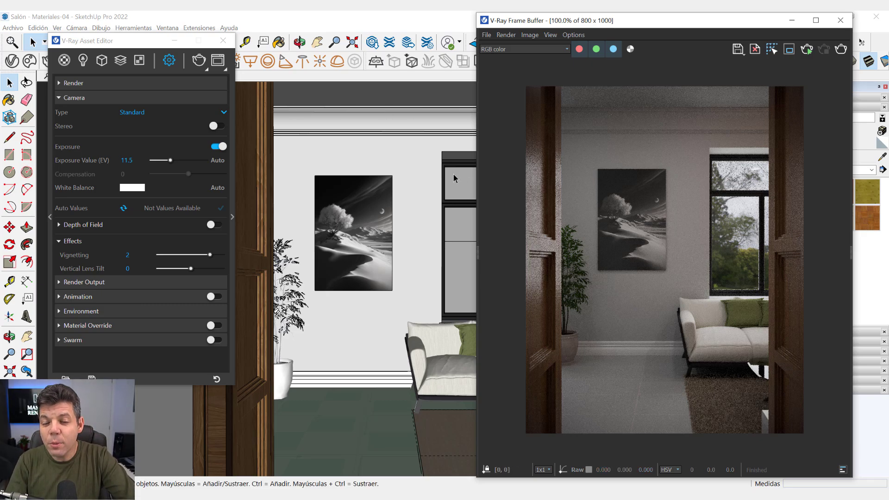
# Step: Collapse the camera settings, expand the frame buffer's layer list and add a Proportion Guide layer showing the Rule of Thirds
pyautogui.click(153, 98)
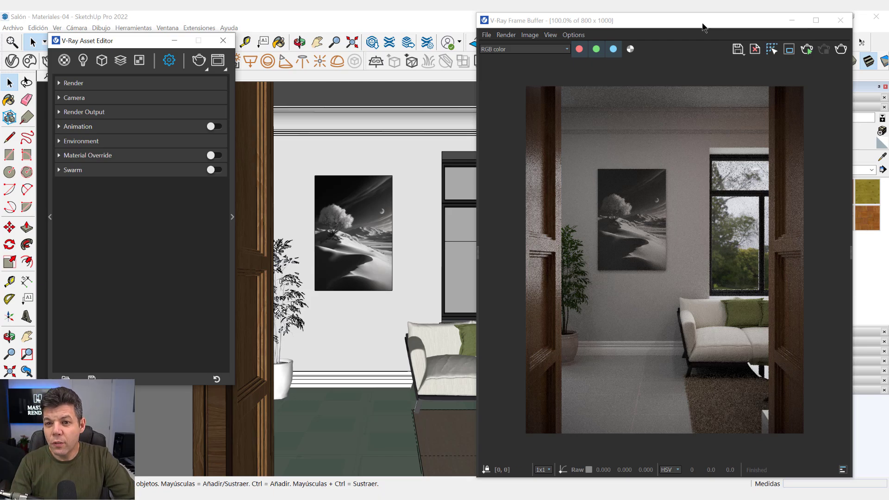
pyautogui.moveTo(702, 24)
pyautogui.mouseDown()
pyautogui.moveTo(509, 148)
pyautogui.moveTo(449, 14)
pyautogui.moveTo(468, 142)
pyautogui.moveTo(466, 23)
pyautogui.mouseUp()
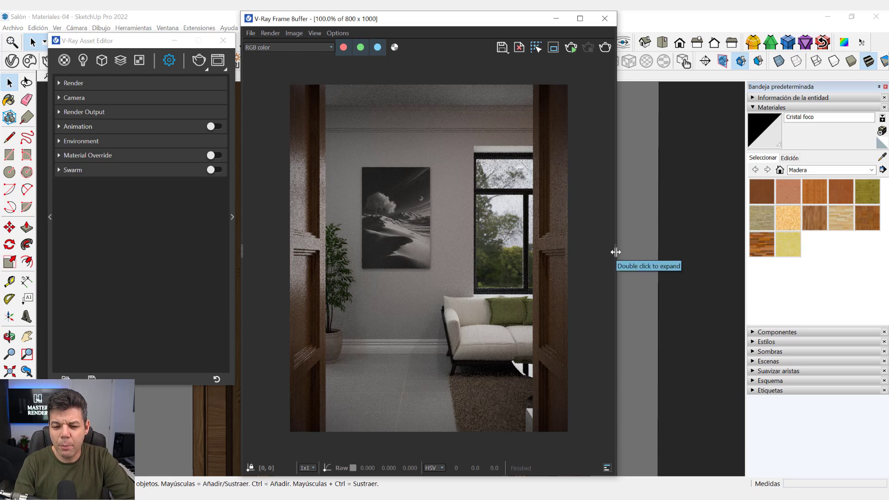
pyautogui.doubleClick(616, 252)
pyautogui.moveTo(702, 26); pyautogui.dragTo(790, 38)
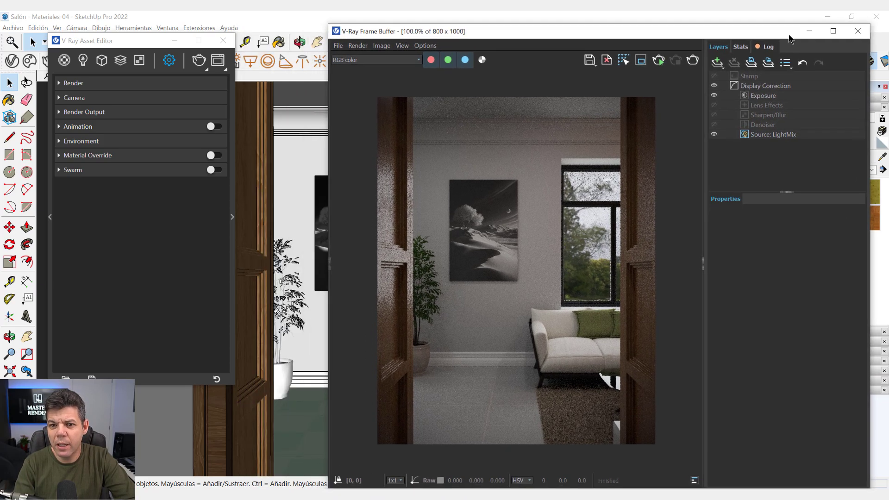
pyautogui.click(718, 63)
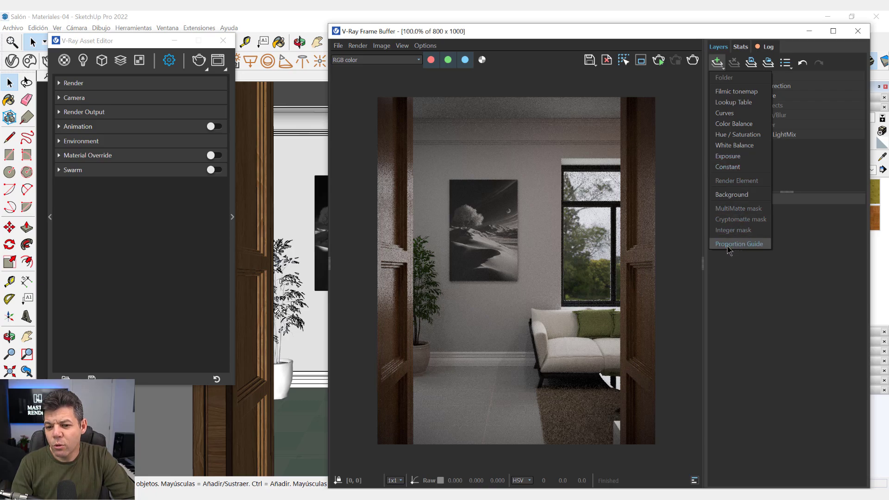
pyautogui.click(747, 247)
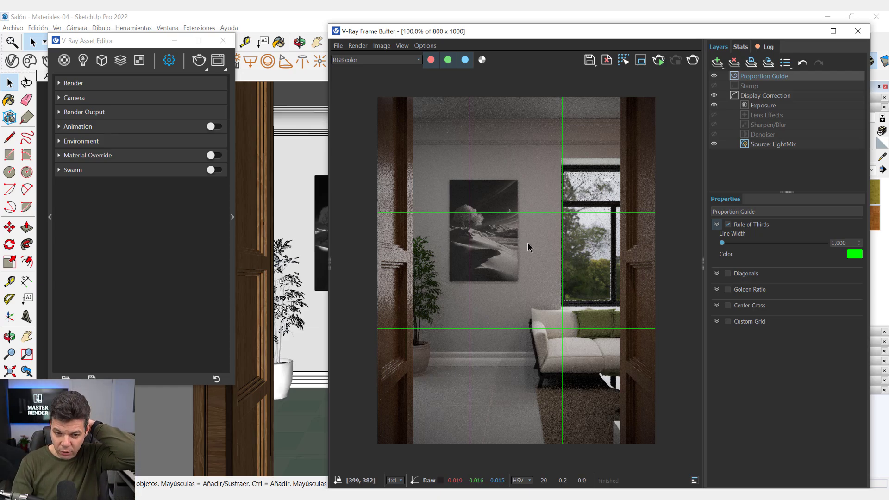
# Step: Start an interactive render and clear the model view by moving the frame buffer aside and minimizing the Asset Editor
pyautogui.click(206, 69)
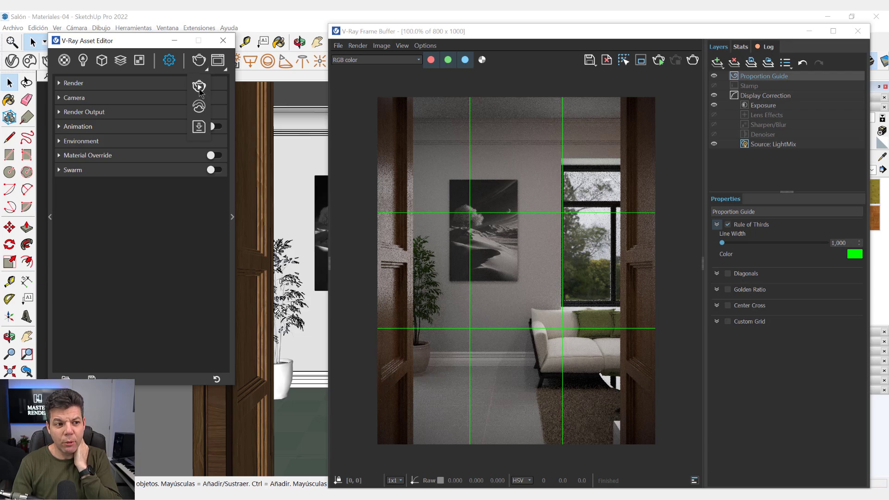
pyautogui.click(199, 85)
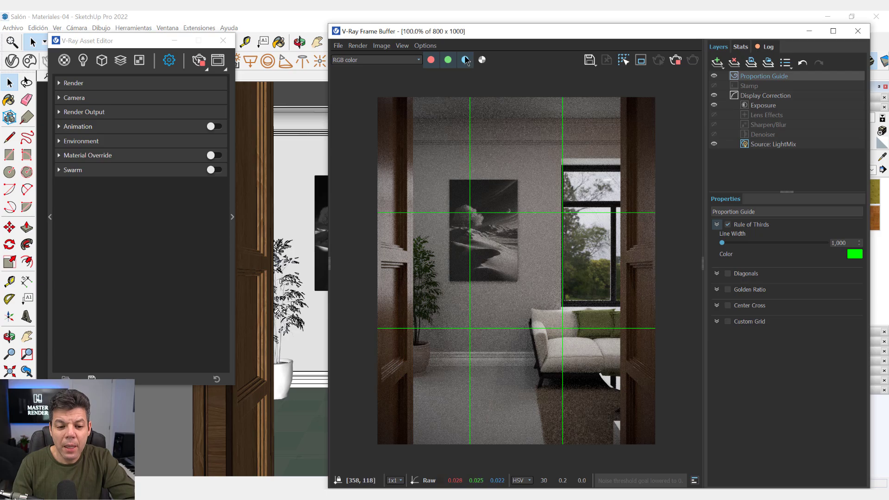
pyautogui.moveTo(394, 31); pyautogui.dragTo(542, 19)
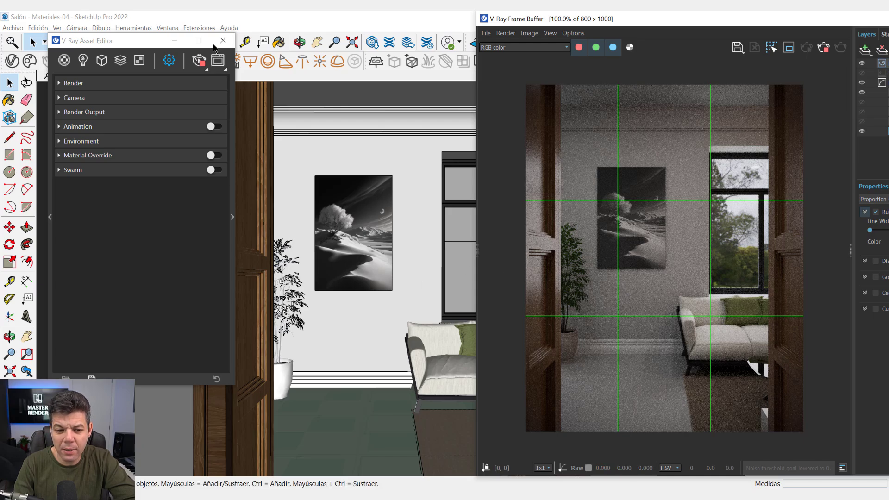
pyautogui.click(175, 41)
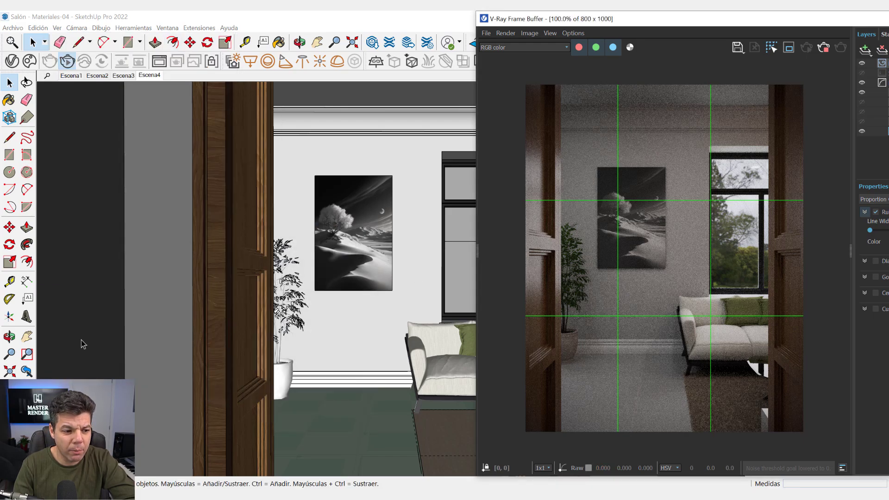
# Step: Reframe the model view closer on the wall picture, aligning the window edge with a thirds line, and stop the interactive render
pyautogui.click(27, 336)
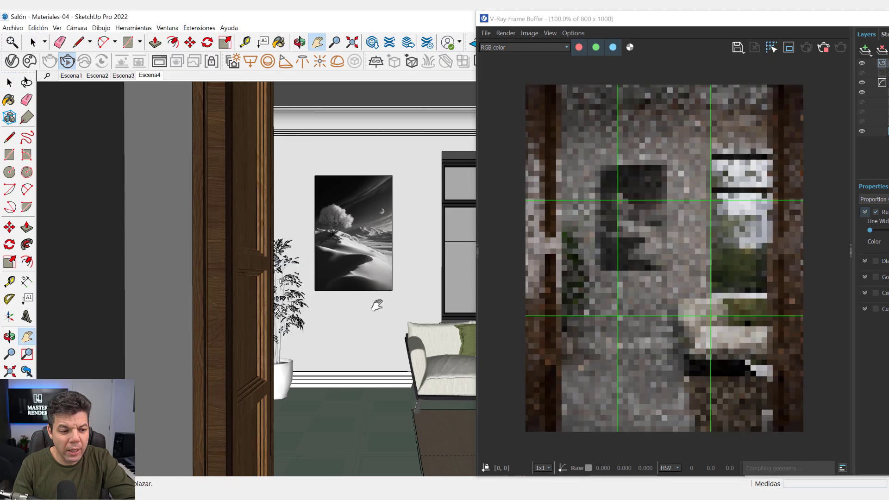
pyautogui.moveTo(377, 304); pyautogui.dragTo(368, 287)
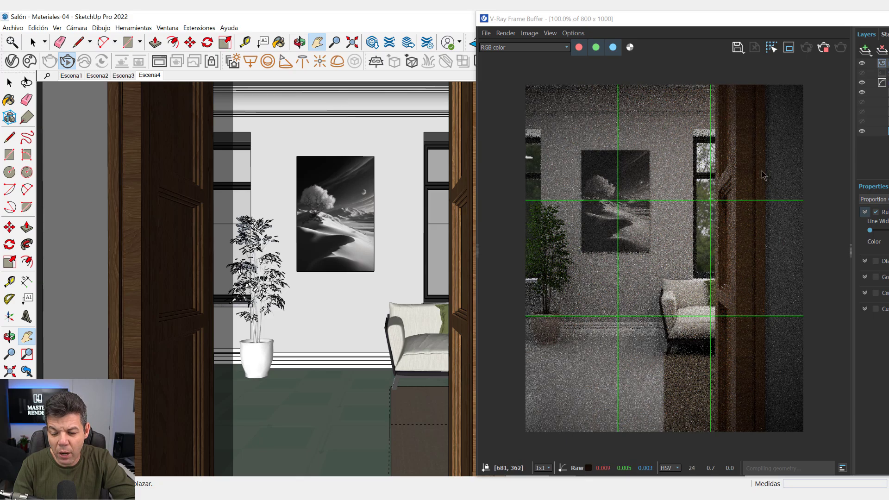
pyautogui.scroll(2, 320, 250)
pyautogui.scroll(1, 316, 242)
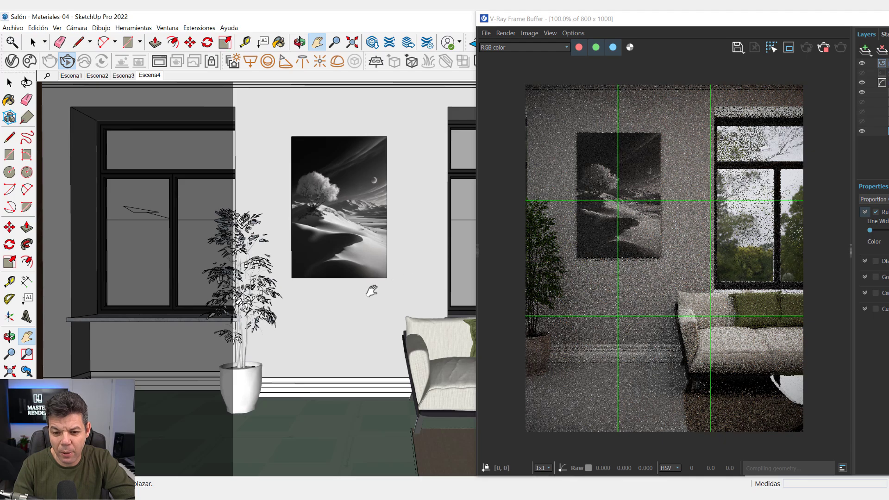
pyautogui.moveTo(372, 291); pyautogui.dragTo(366, 297)
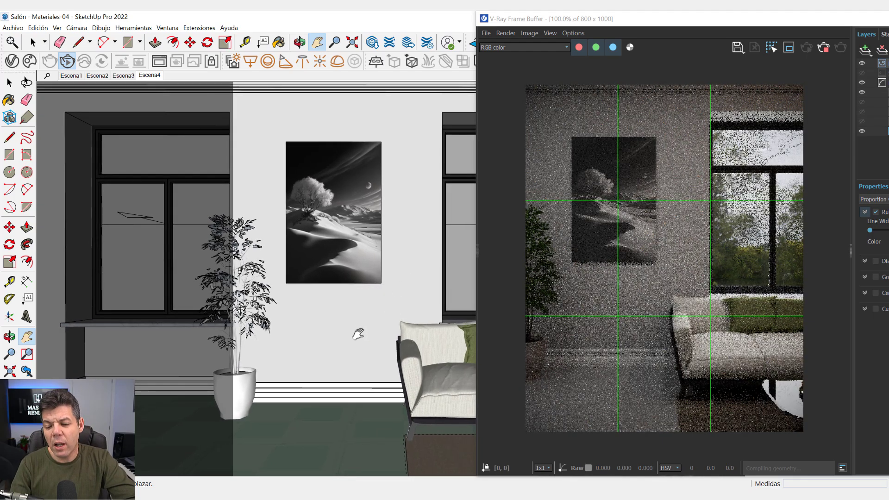
pyautogui.moveTo(337, 341); pyautogui.dragTo(340, 342)
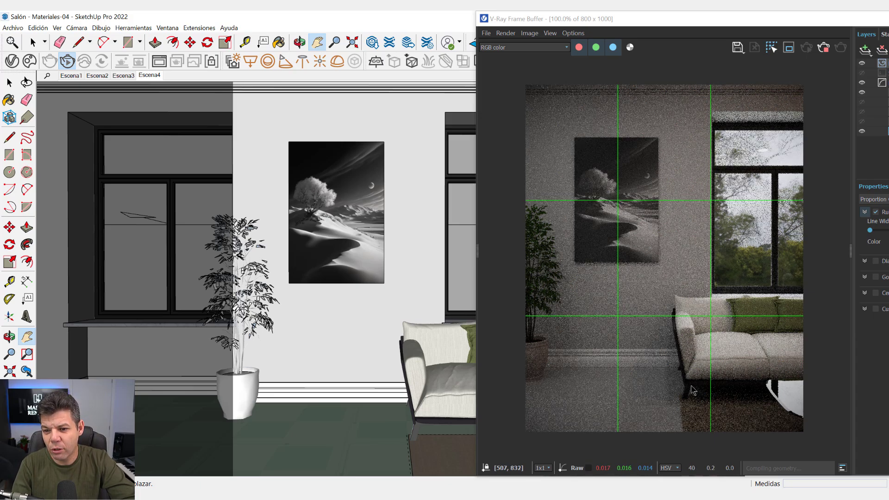
pyautogui.click(824, 49)
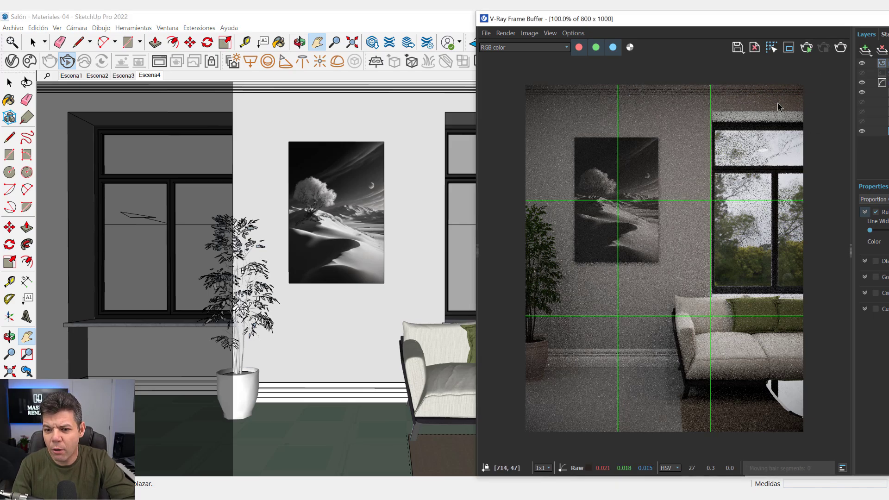
# Step: Reopen the Asset Editor and remove the camera's Vignetting effect, leaving the camera settings collapsed
pyautogui.click(12, 60)
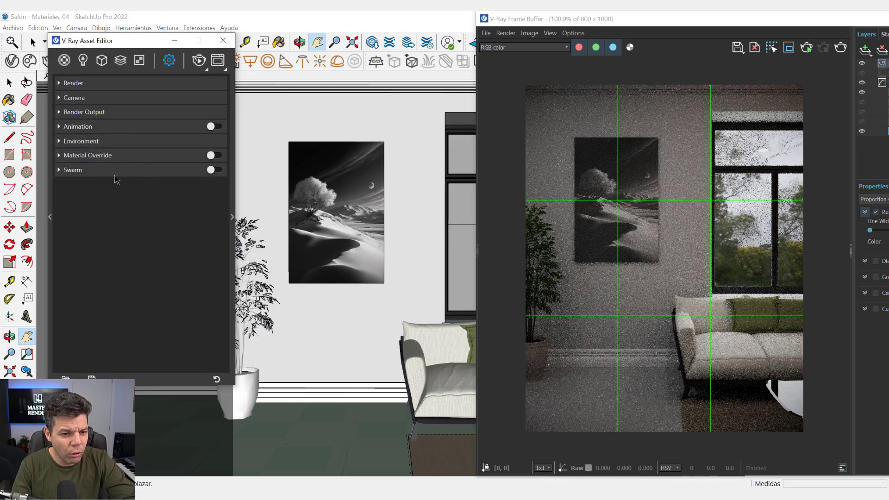
pyautogui.click(74, 97)
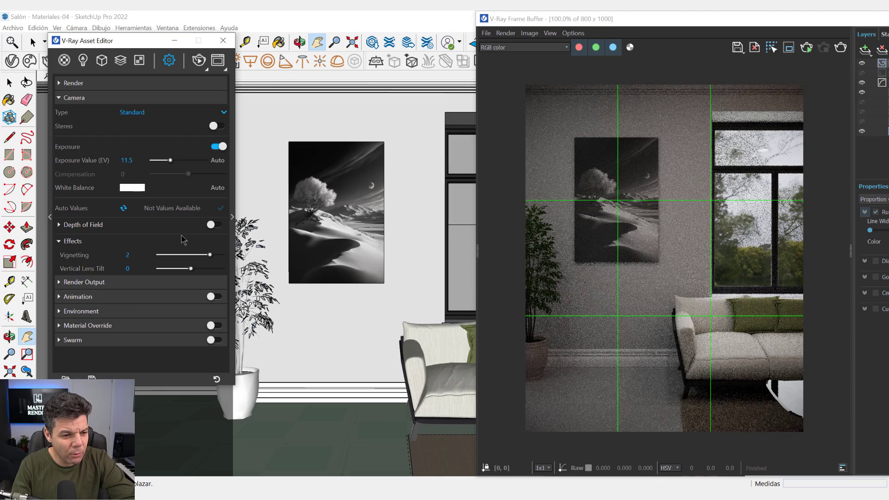
pyautogui.click(141, 254)
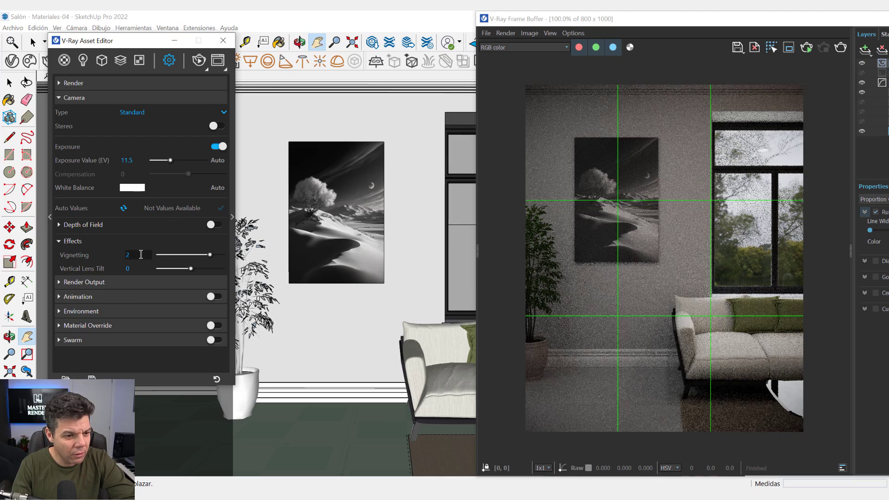
pyautogui.click(112, 247)
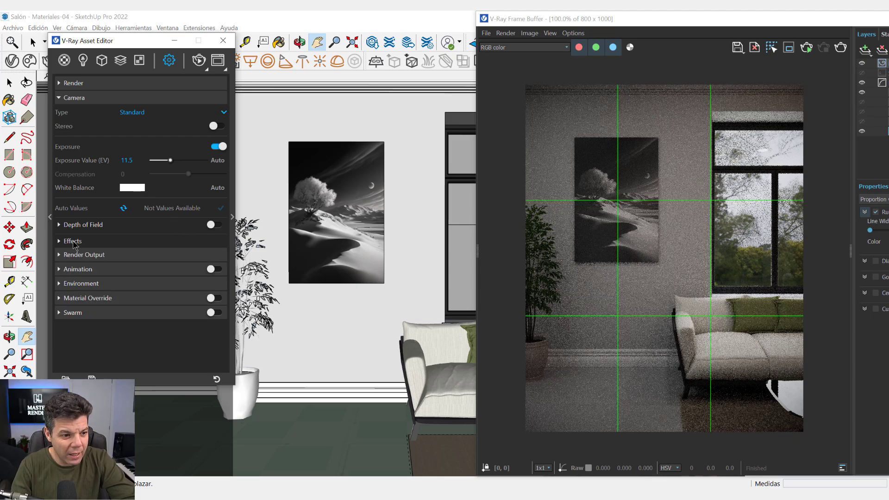
pyautogui.click(139, 97)
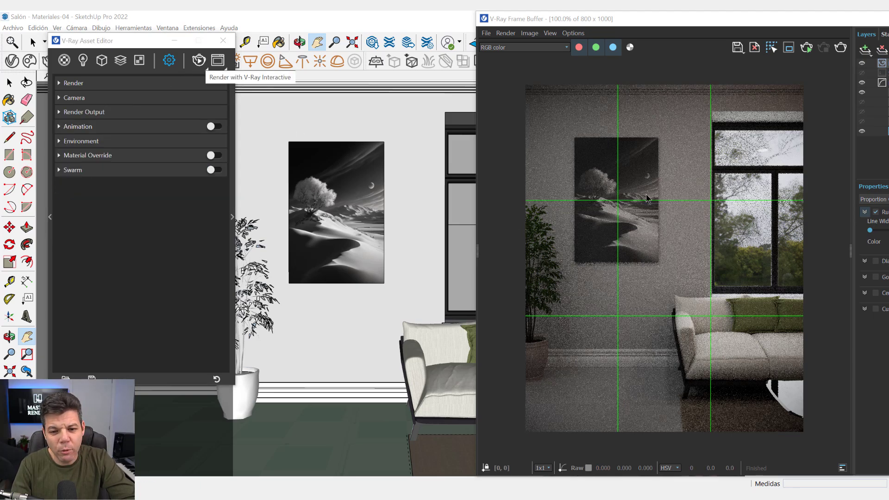
# Step: Restart the interactive render and reframe the view on the sofa and coffee table using the thirds guides
pyautogui.click(199, 60)
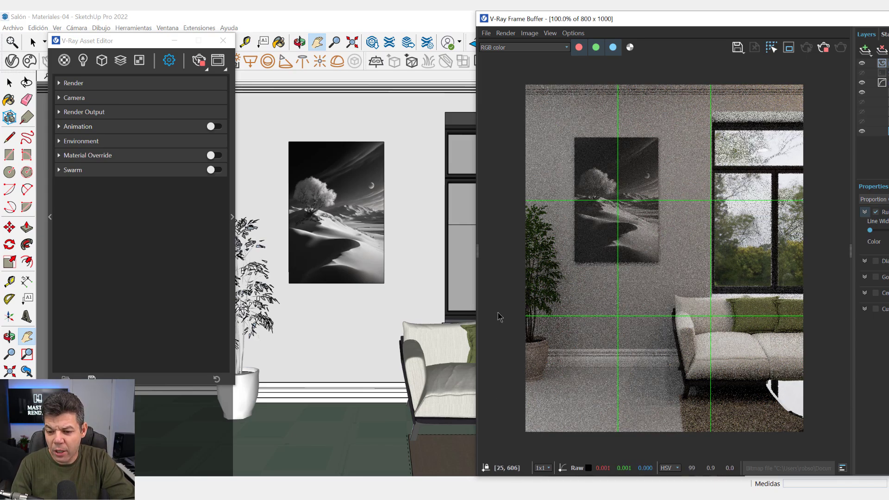
pyautogui.moveTo(436, 298)
pyautogui.mouseDown()
pyautogui.moveTo(384, 266)
pyautogui.moveTo(436, 265)
pyautogui.moveTo(380, 279)
pyautogui.moveTo(335, 263)
pyautogui.mouseUp()
pyautogui.scroll(2, 423, 289)
pyautogui.scroll(1, 356, 269)
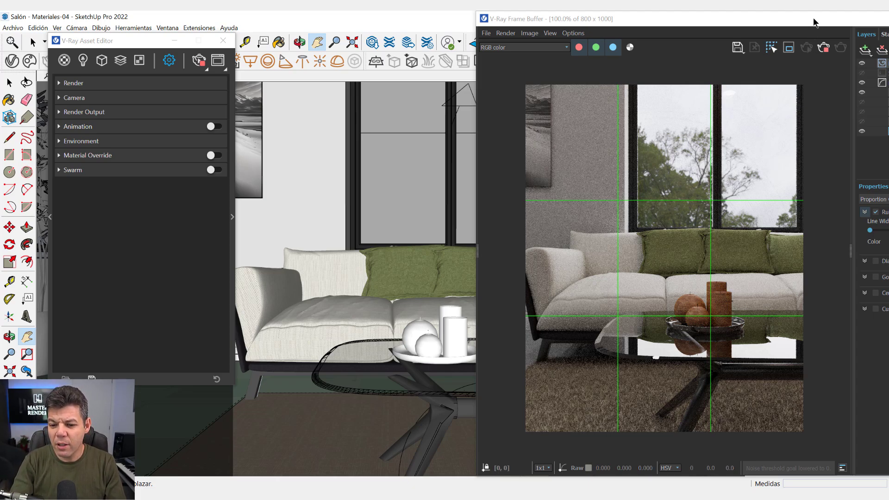
# Step: Stop the interactive render, bring the frame buffer's layer list into view and hide the Proportion Guide layer
pyautogui.moveTo(815, 26); pyautogui.dragTo(734, 44)
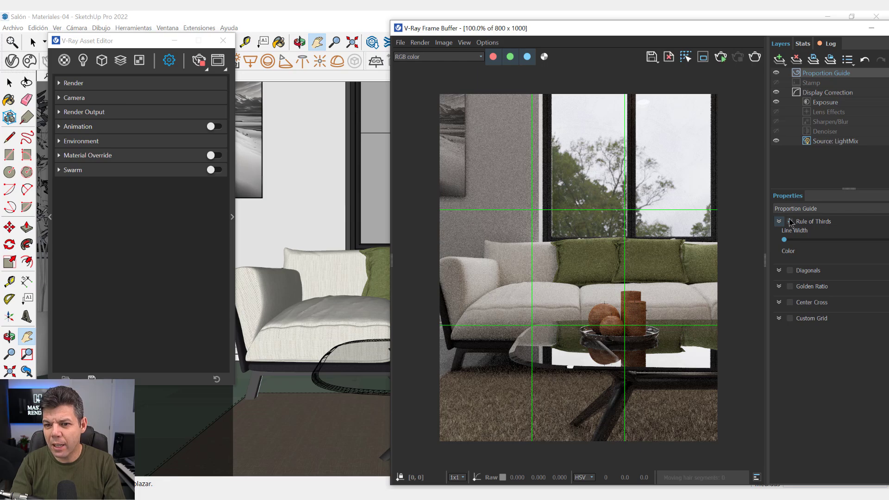
pyautogui.click(776, 73)
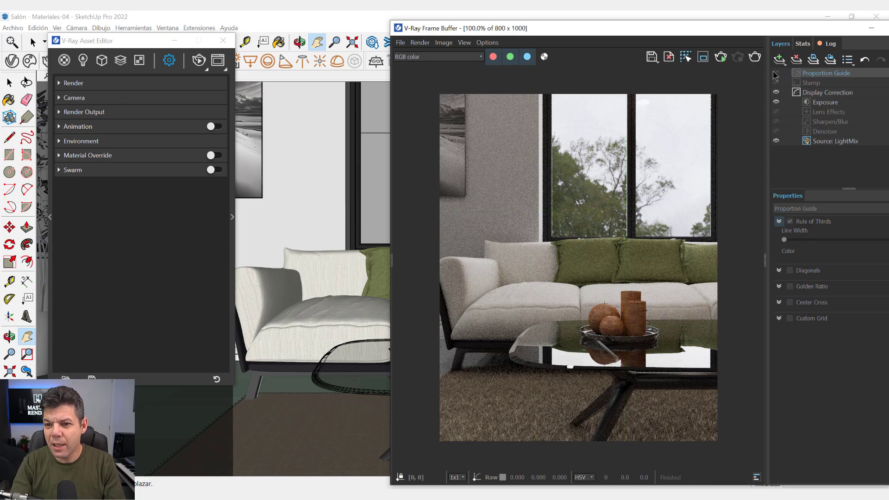